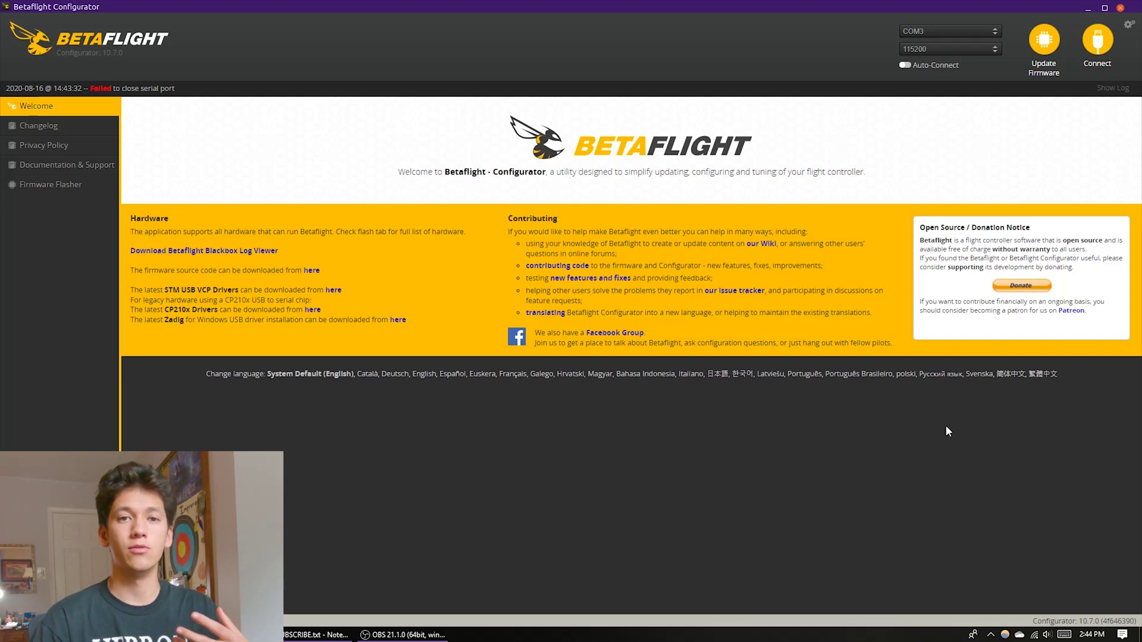
- Connect to the flight controller, dismiss the configuration warning and open the board's configuration settings
{"action": "left_click", "coordinate": [1098, 40]}
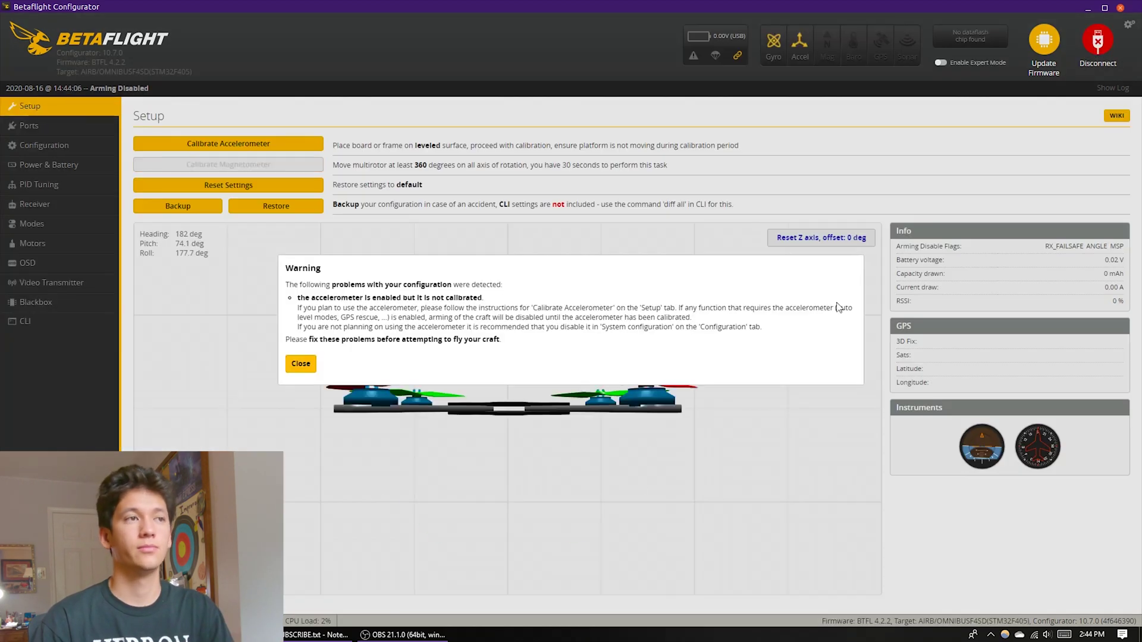
{"action": "left_click", "coordinate": [300, 364]}
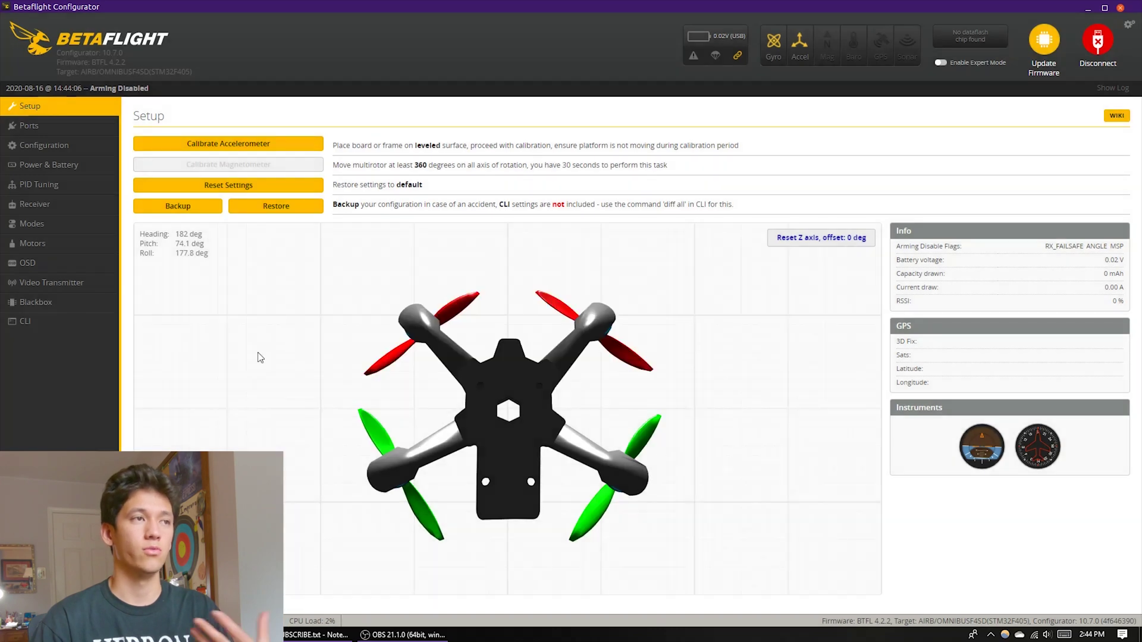
{"action": "left_click", "coordinate": [34, 150]}
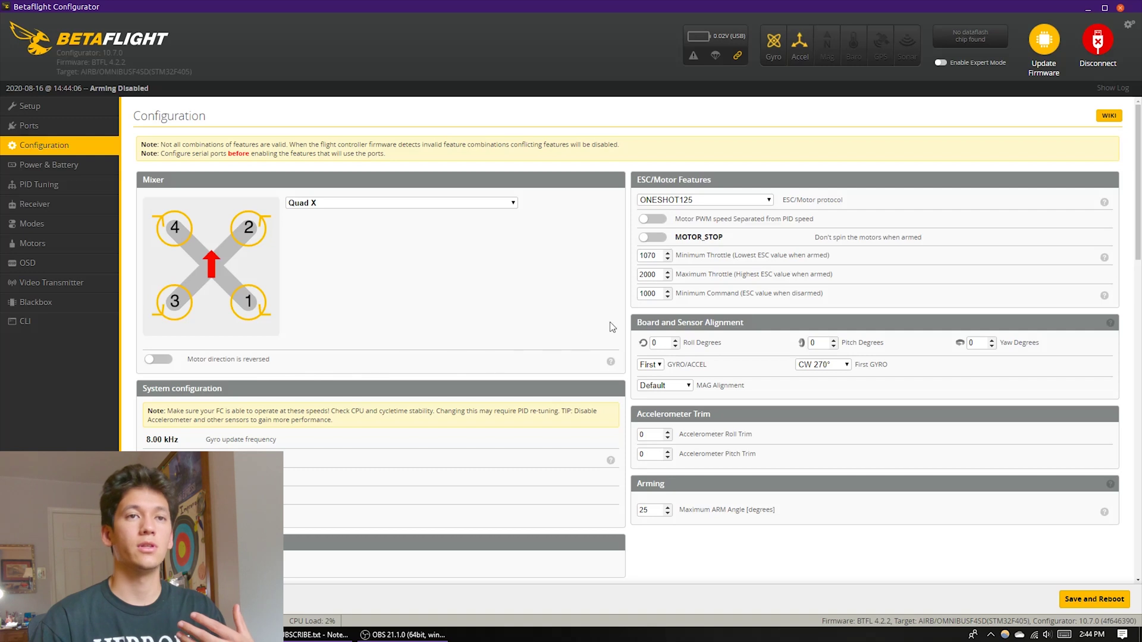
- Set the ESC/Motor protocol to DSHOT600 and enable Bidirectional DShot
{"action": "left_click", "coordinate": [714, 201]}
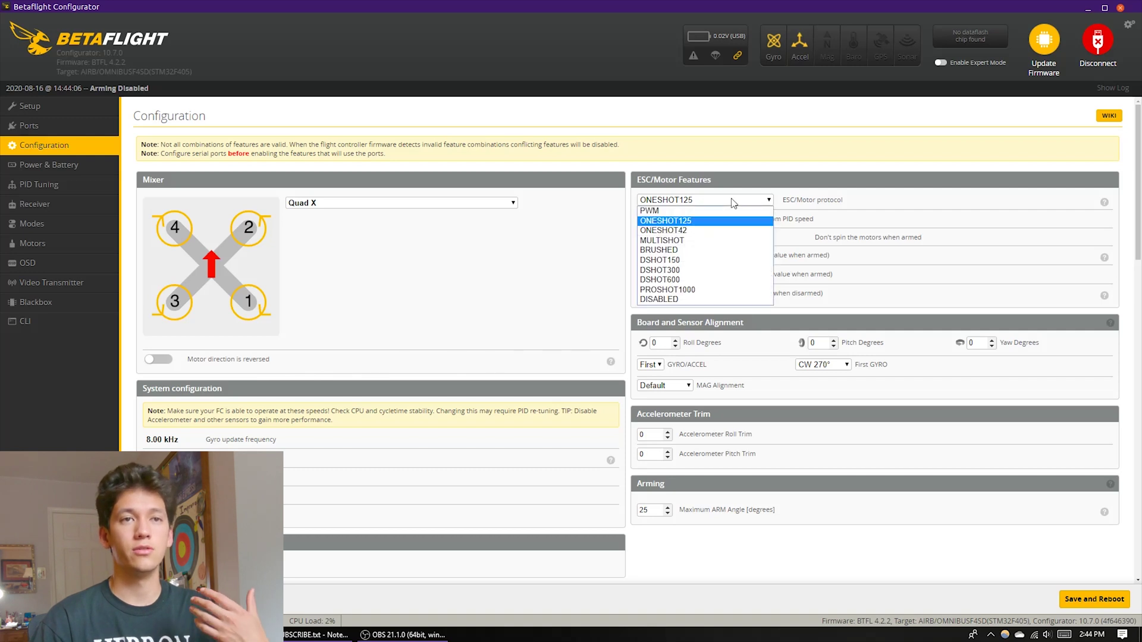
{"action": "left_click", "coordinate": [656, 279]}
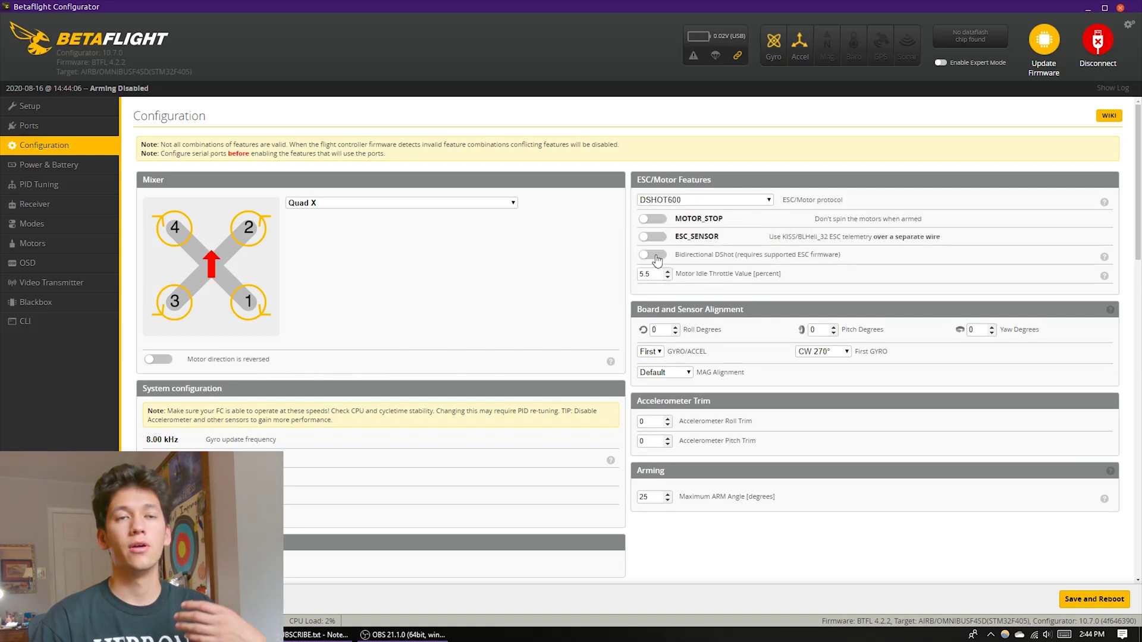
{"action": "left_click", "coordinate": [657, 260]}
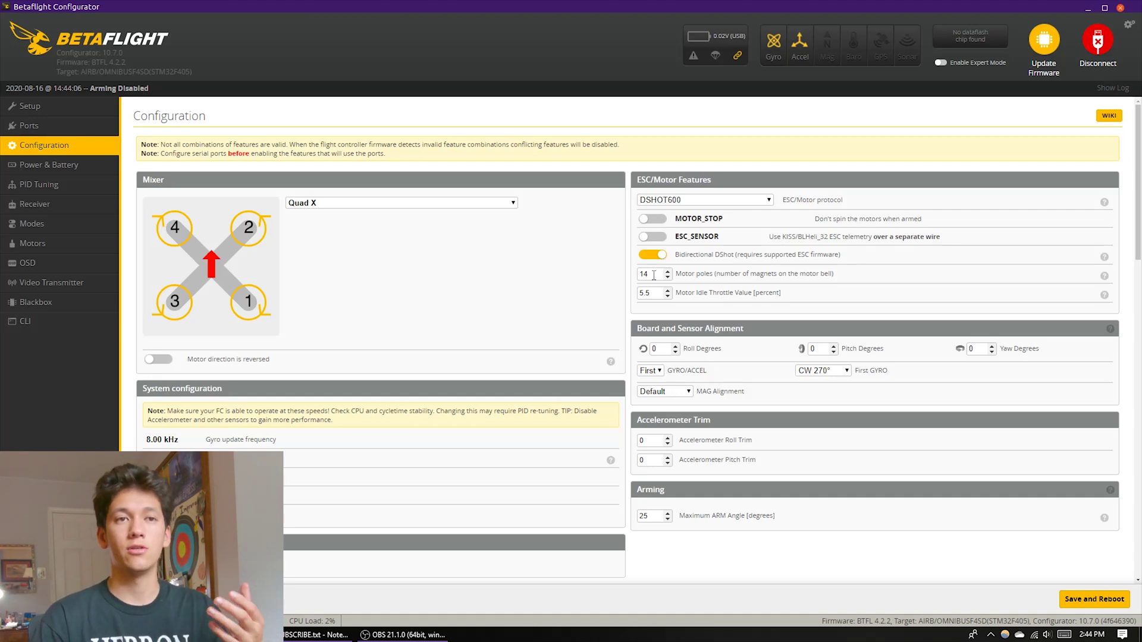
{"action": "left_click_drag", "start_coordinate": [653, 276], "coordinate": [637, 281]}
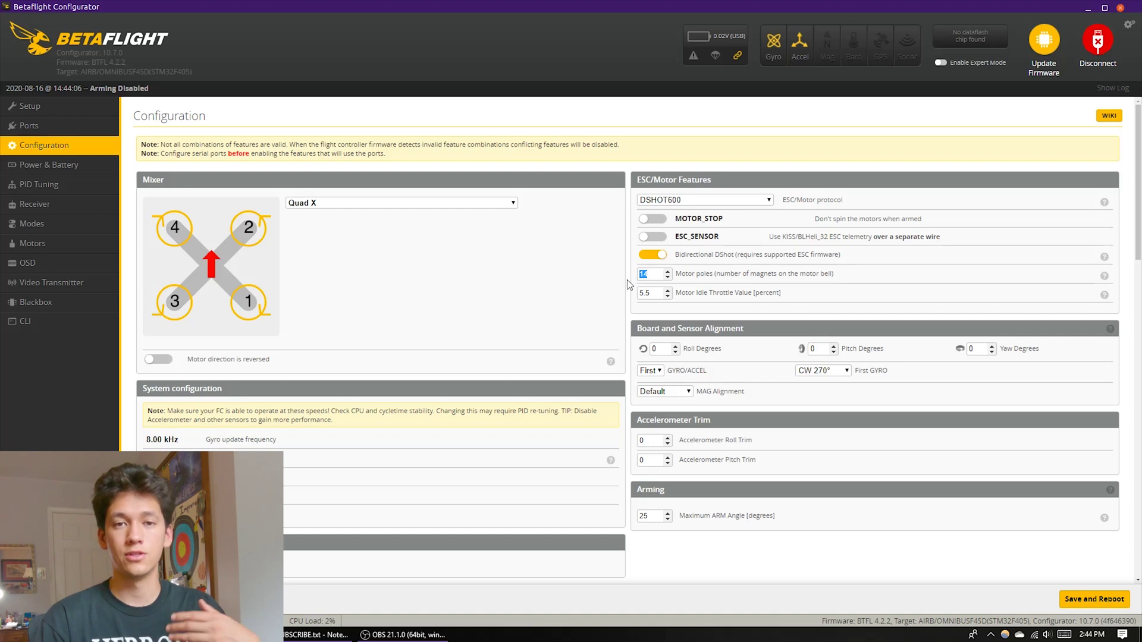
{"action": "left_click", "coordinate": [656, 274]}
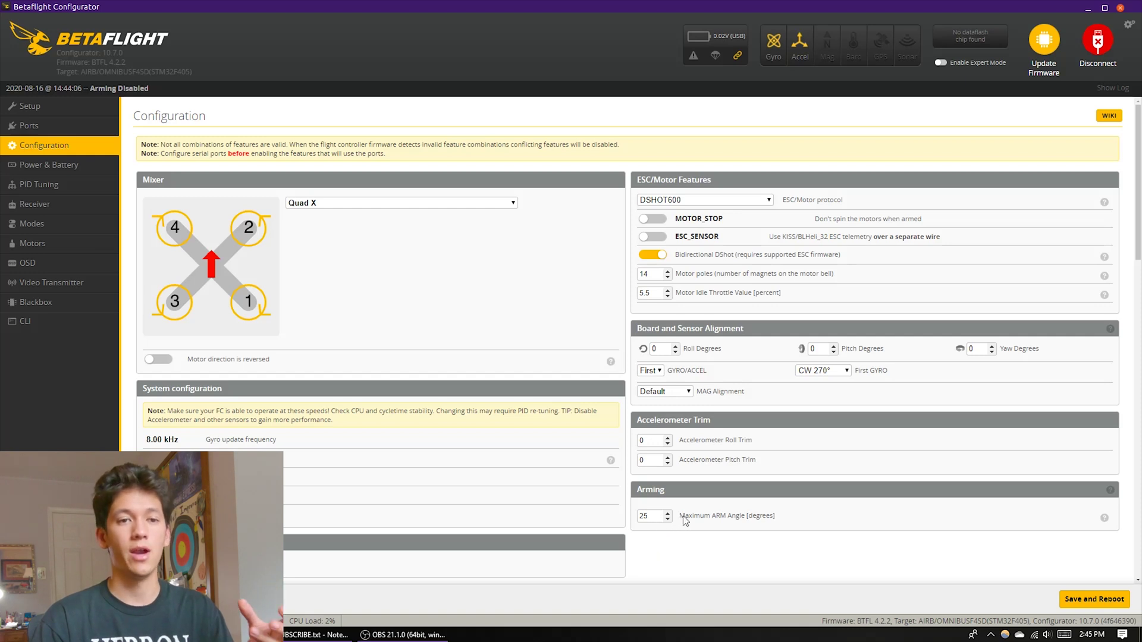
- Set the Maximum ARM Angle to 180 degrees and disable the accelerometer
{"action": "left_click_drag", "start_coordinate": [679, 517], "coordinate": [748, 516]}
{"action": "left_click", "coordinate": [695, 567]}
{"action": "double_click", "coordinate": [644, 517]}
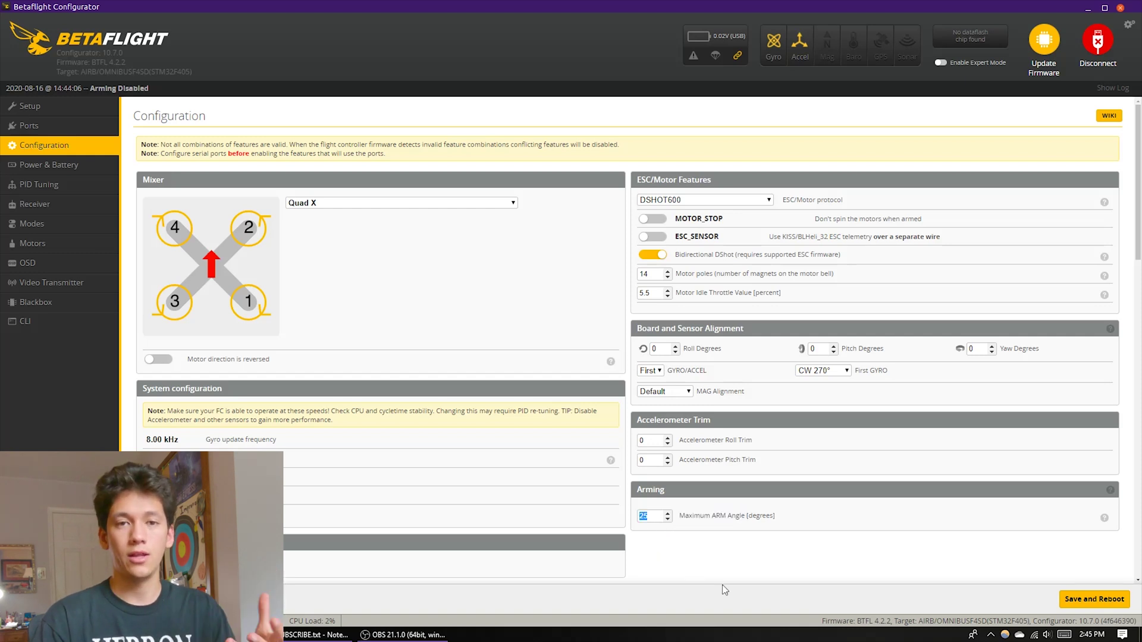
{"action": "type", "text": "180"}
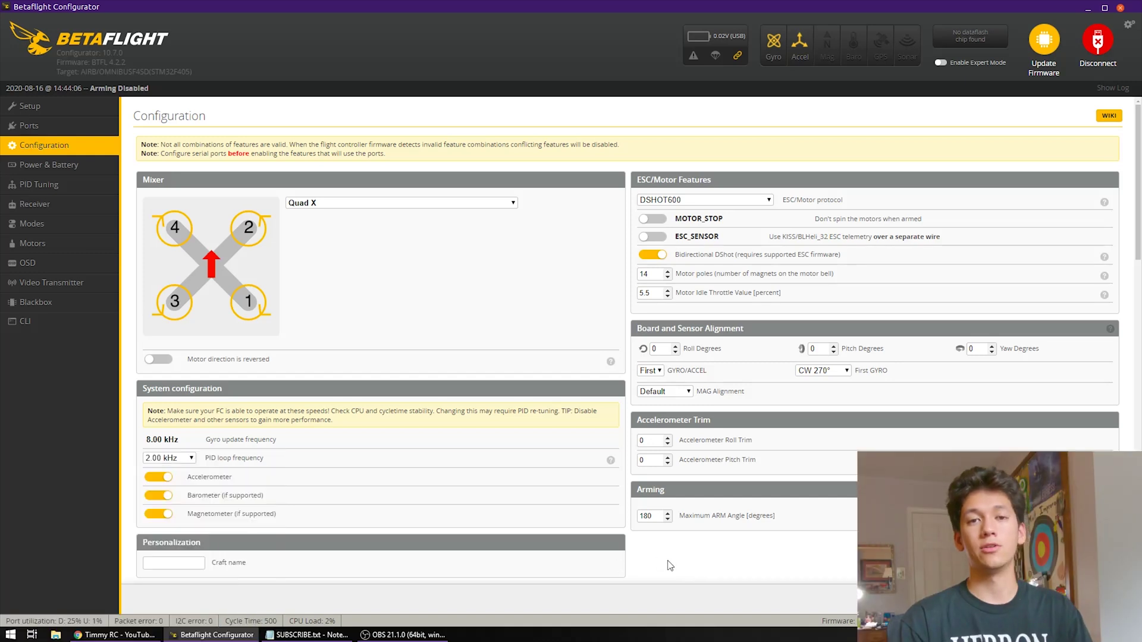
{"action": "left_click", "coordinate": [156, 477]}
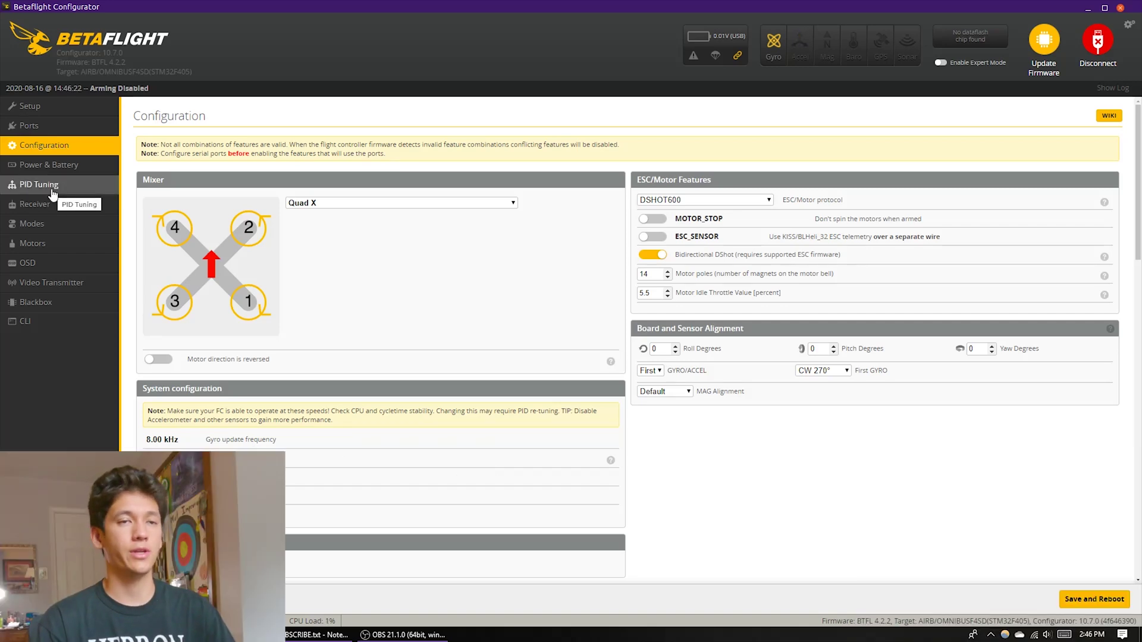
- Set Throttle Boost to 0 in the PID controller settings of Profile 1
{"action": "left_click", "coordinate": [52, 189]}
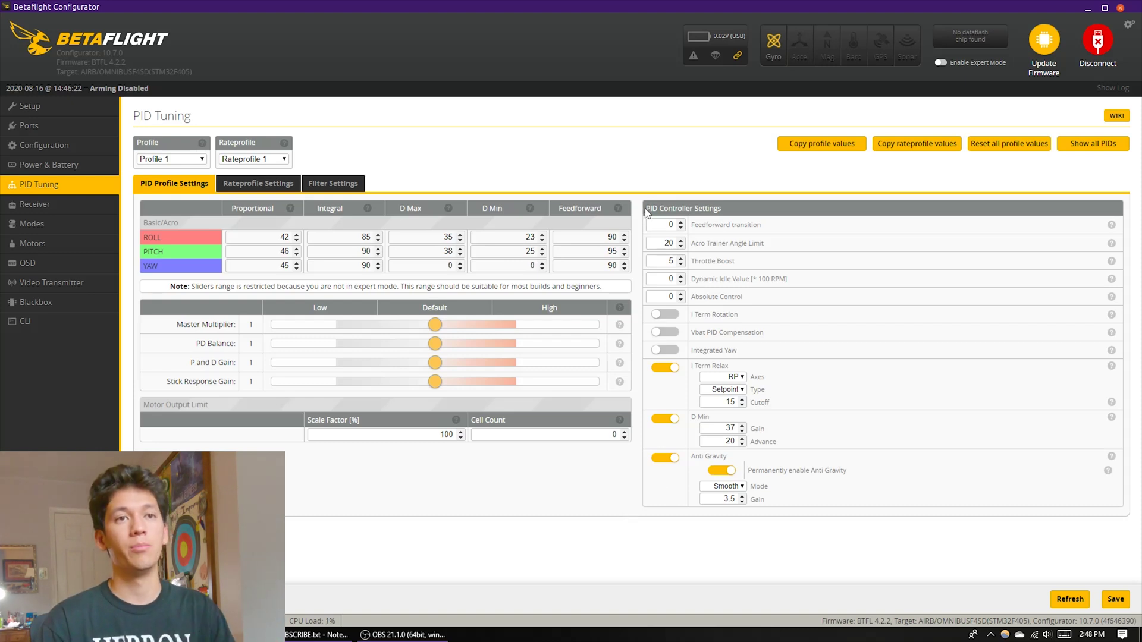
{"action": "left_click_drag", "start_coordinate": [647, 210], "coordinate": [746, 213]}
{"action": "left_click", "coordinate": [749, 213]}
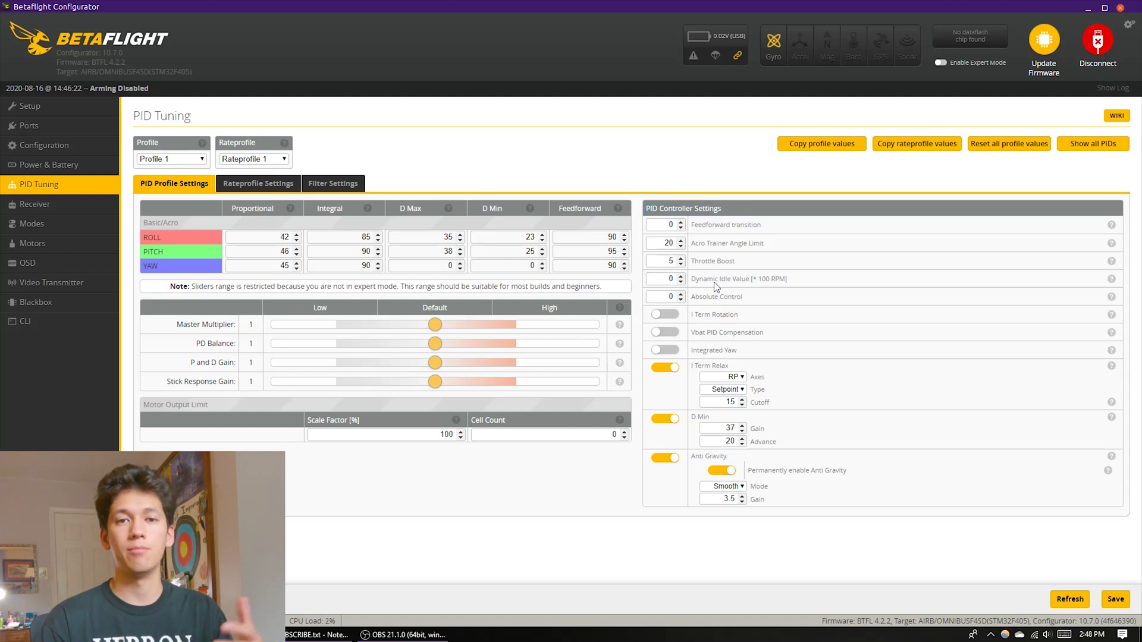
{"action": "double_click", "coordinate": [680, 263]}
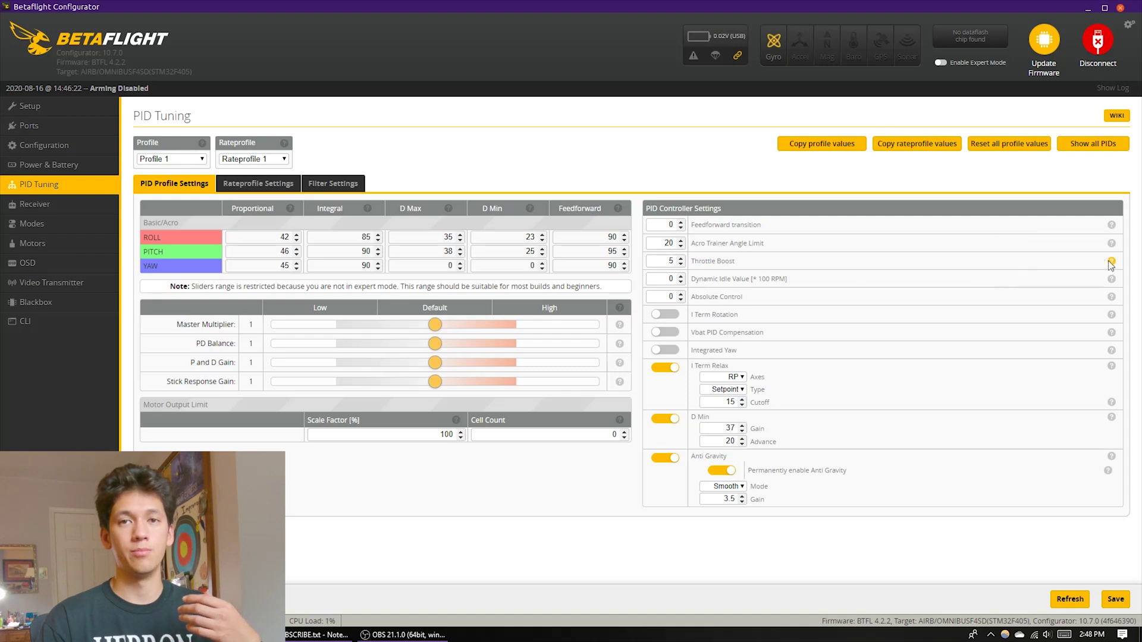
{"action": "mouse_move", "coordinate": [1112, 265]}
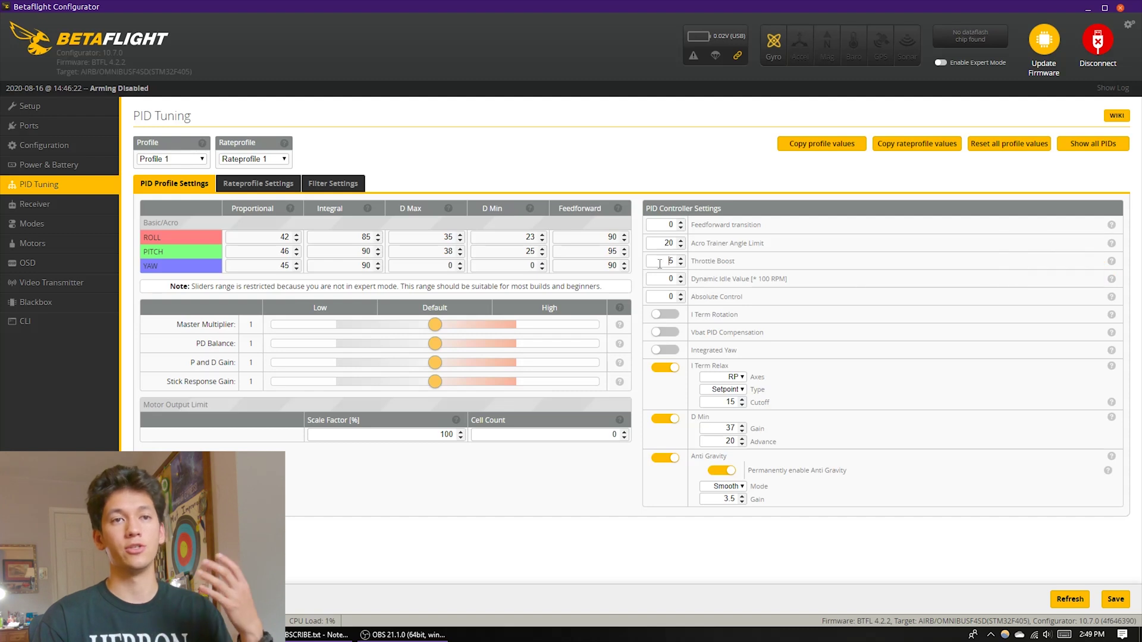
{"action": "left_click_drag", "start_coordinate": [659, 262], "coordinate": [686, 261]}
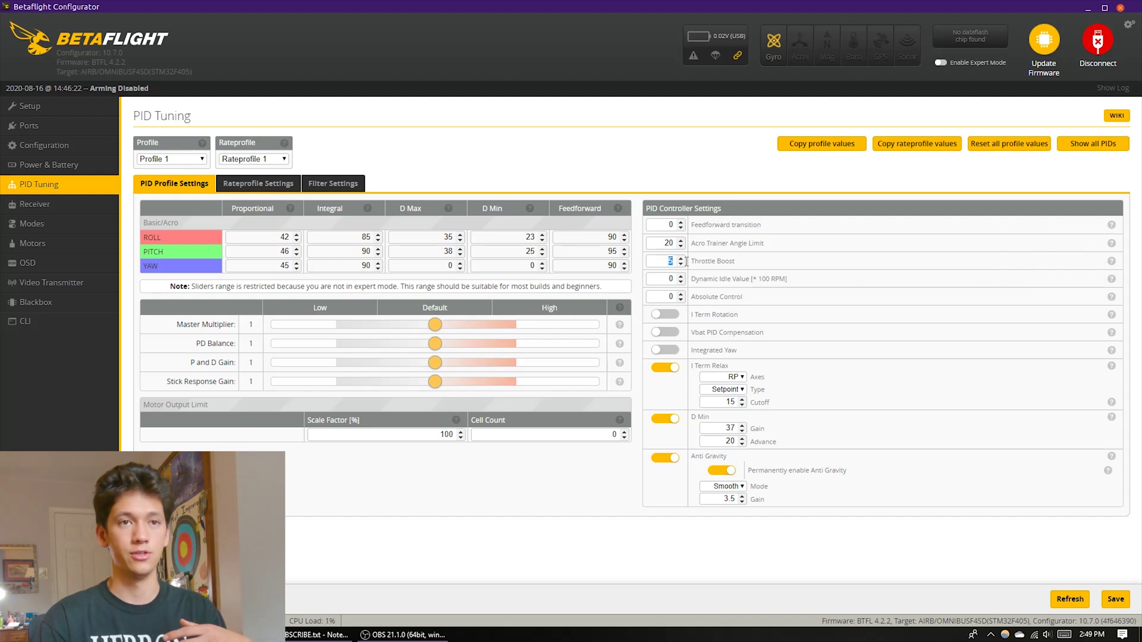
{"action": "type", "text": "0"}
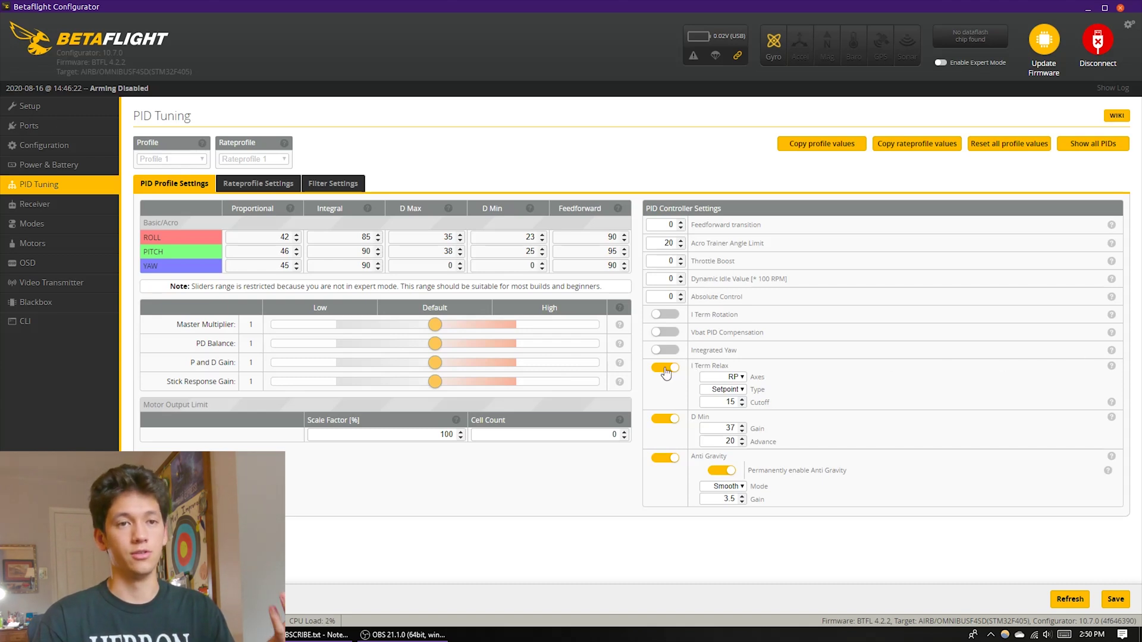
- Disable I Term Relax, D Min and Anti Gravity in the PID controller settings
{"action": "left_click", "coordinate": [665, 369]}
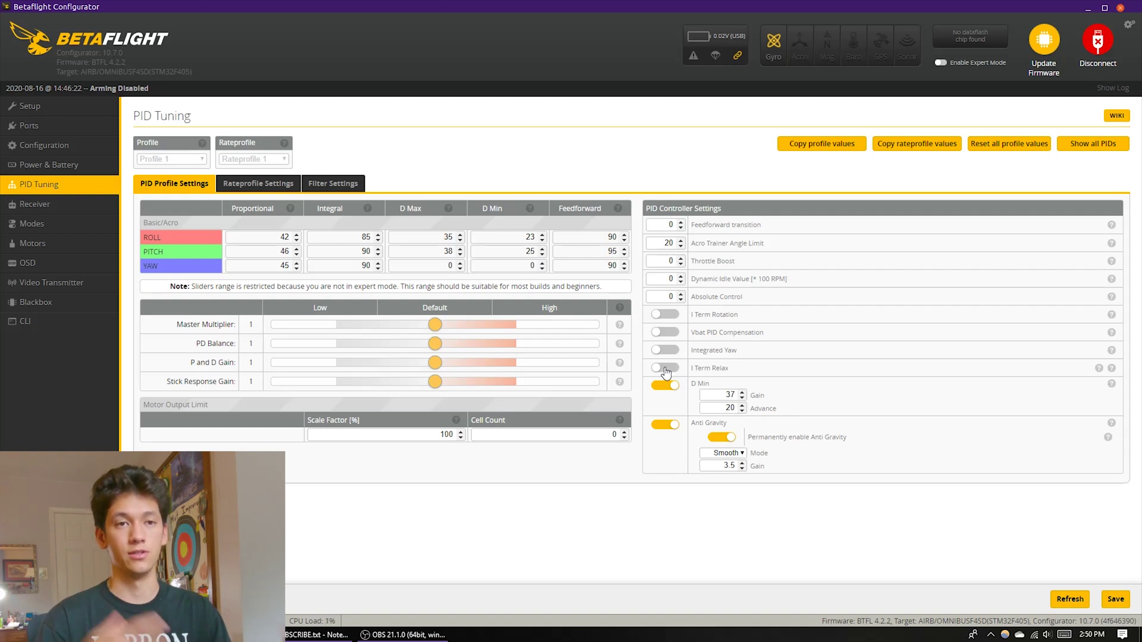
{"action": "mouse_move", "coordinate": [1111, 385]}
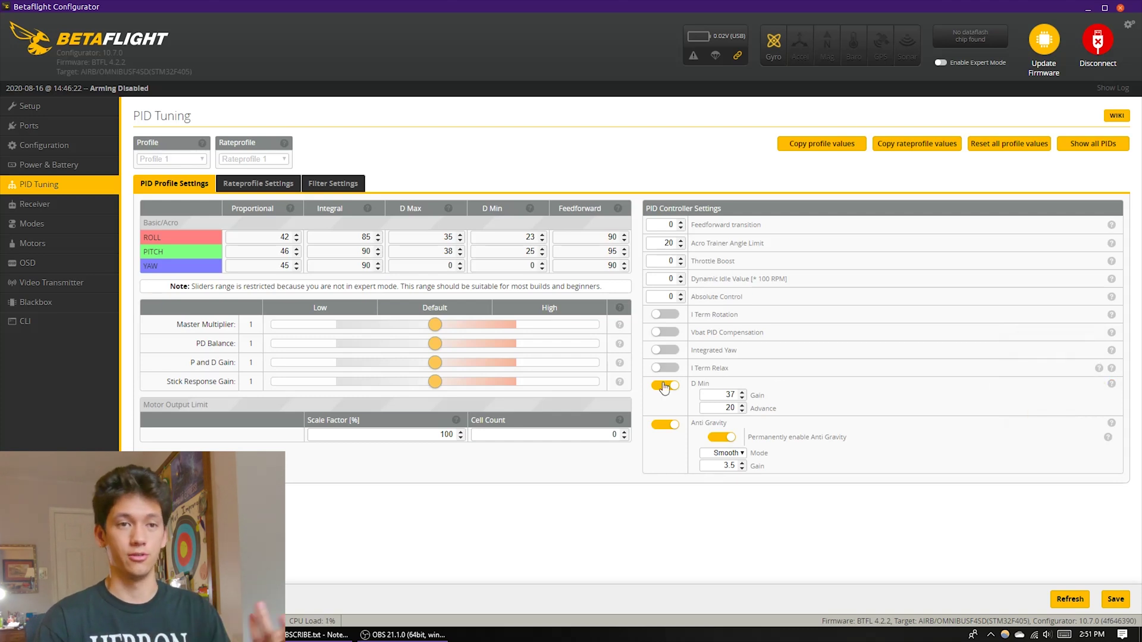
{"action": "left_click", "coordinate": [665, 385]}
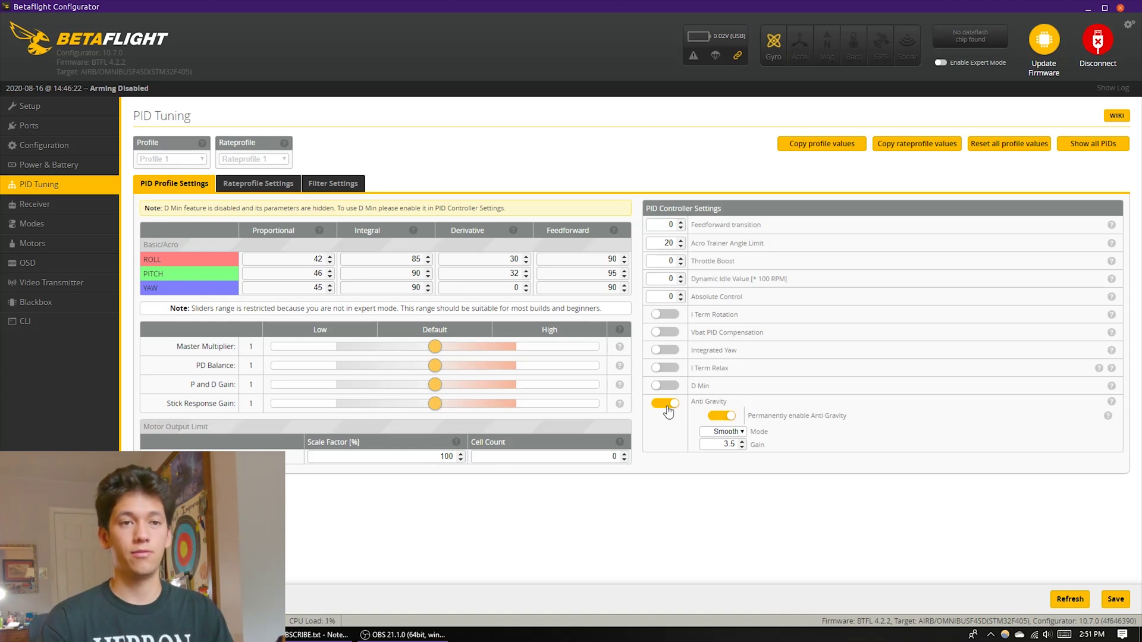
{"action": "left_click", "coordinate": [667, 406]}
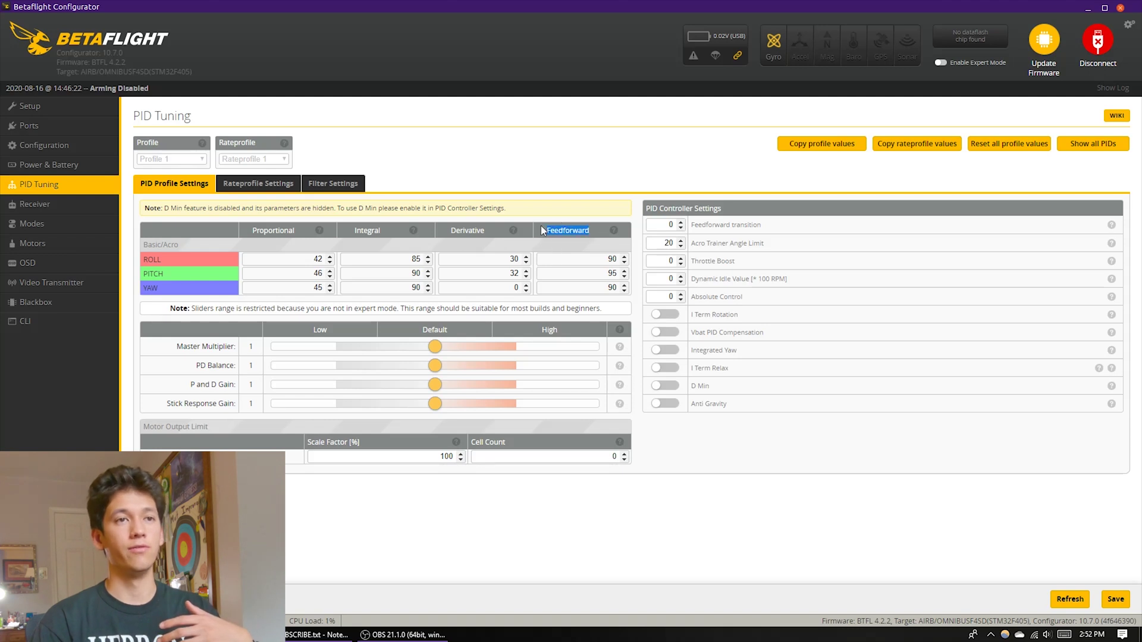
{"action": "mouse_move", "coordinate": [615, 232]}
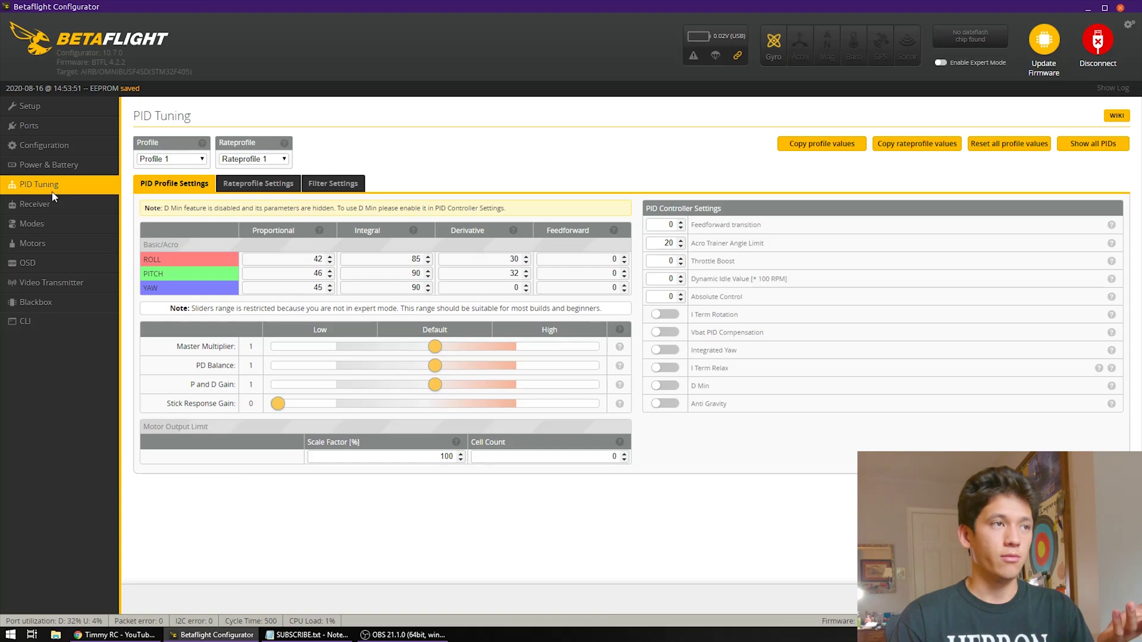
- Reduce the filtering by setting both the Gyro Filter Multiplier and the D Term Filter Multiplier to 1.5
{"action": "left_click", "coordinate": [327, 185]}
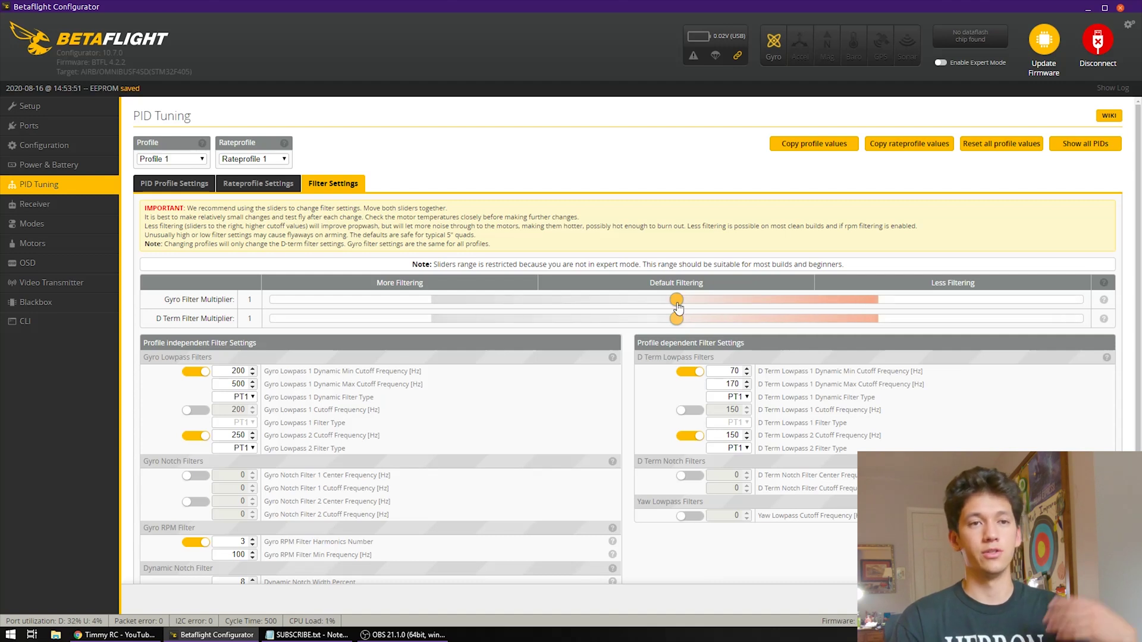
{"action": "left_click_drag", "start_coordinate": [677, 300], "coordinate": [716, 319]}
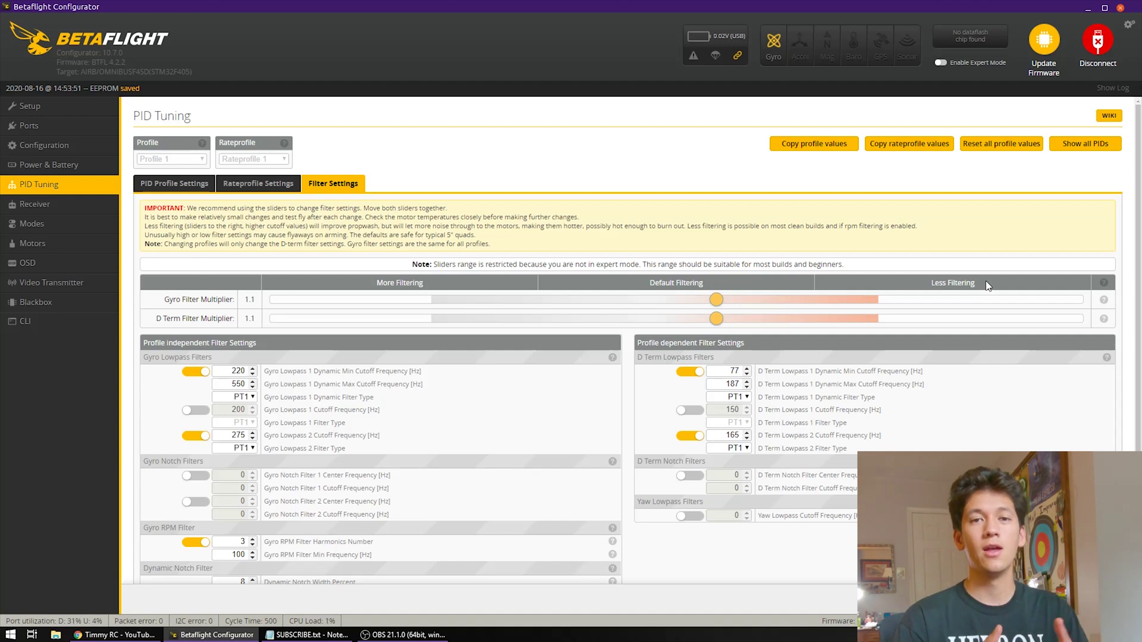
{"action": "left_click_drag", "start_coordinate": [716, 300], "coordinate": [756, 318]}
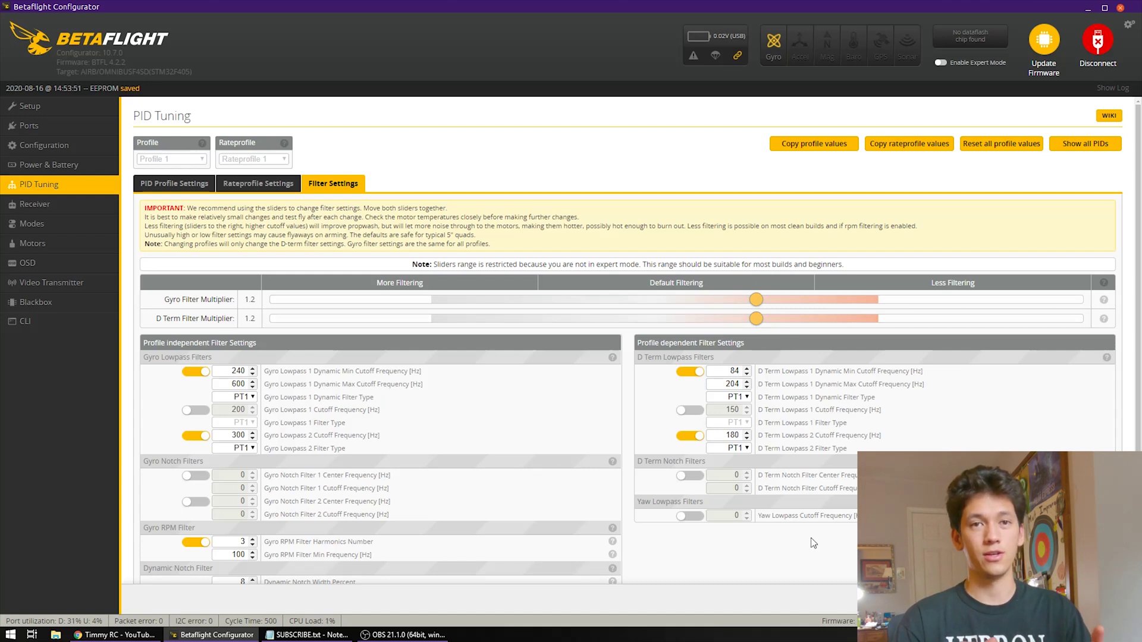
{"action": "left_click", "coordinate": [876, 299]}
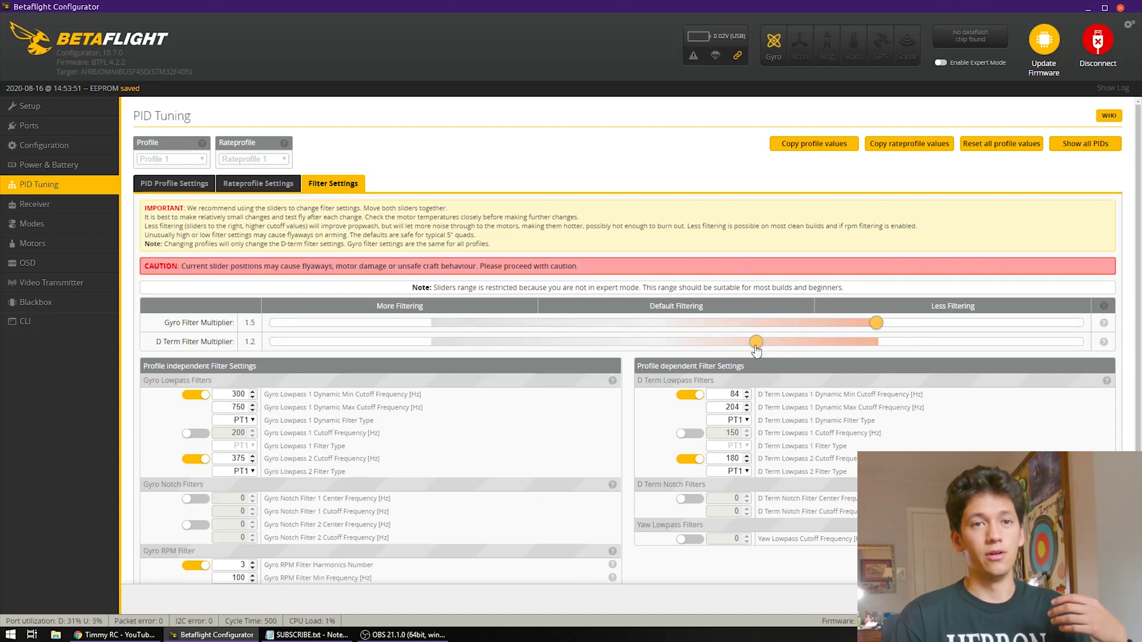
{"action": "left_click", "coordinate": [876, 342]}
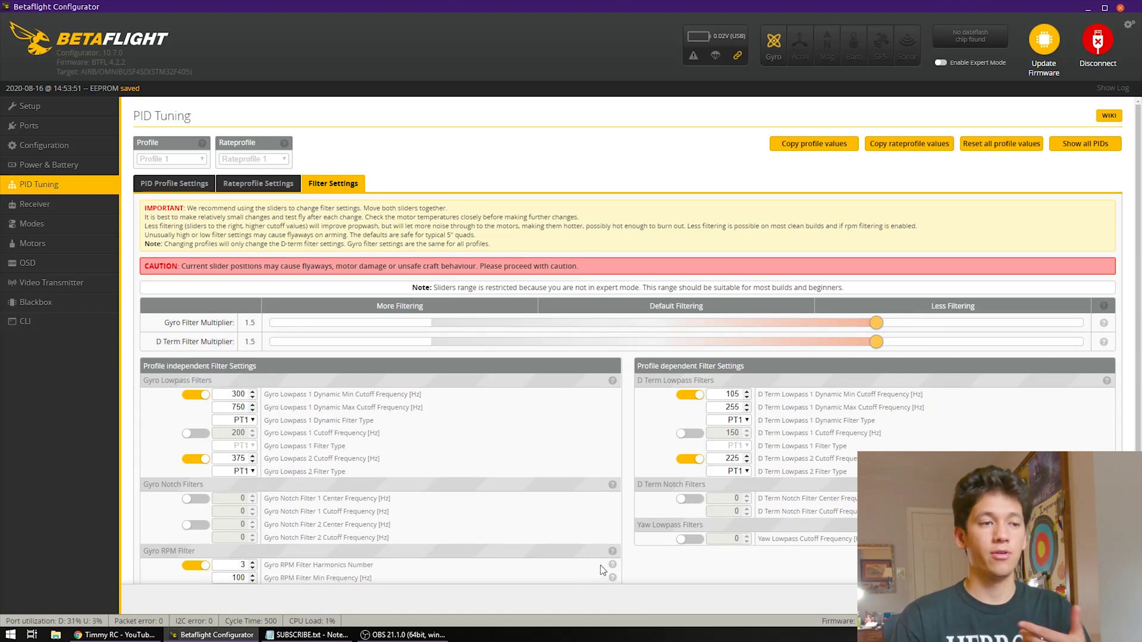
- Set the Gyro RPM Filter Harmonics Number to 2
{"action": "scroll", "coordinate": [603, 570], "scroll_direction": "down", "scroll_amount": 1}
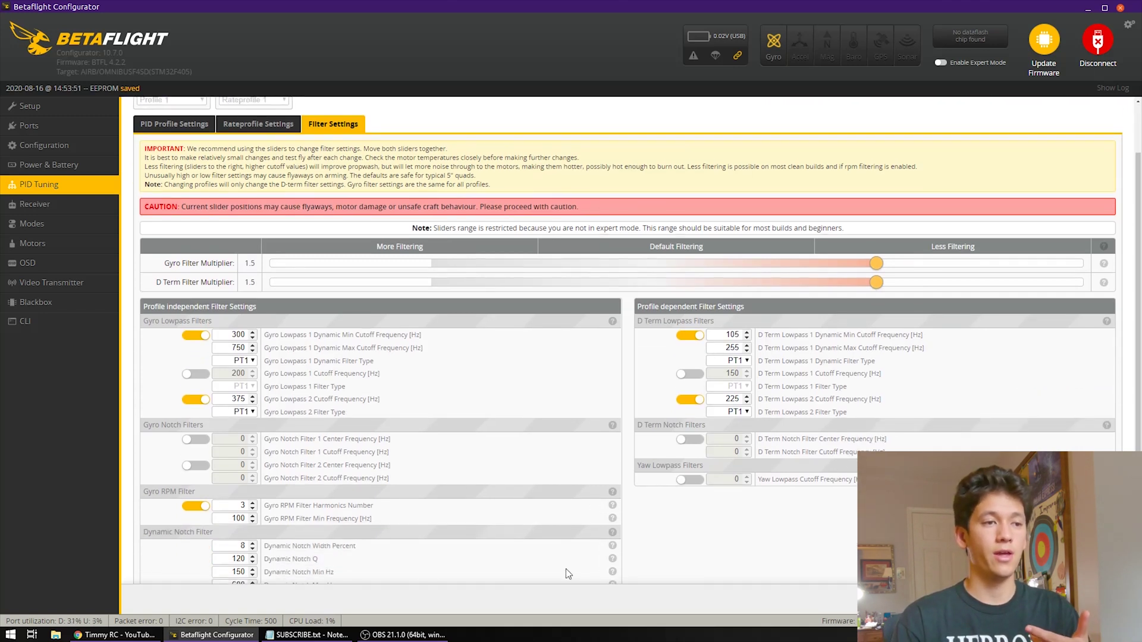
{"action": "double_click", "coordinate": [237, 506]}
{"action": "type", "text": "2"}
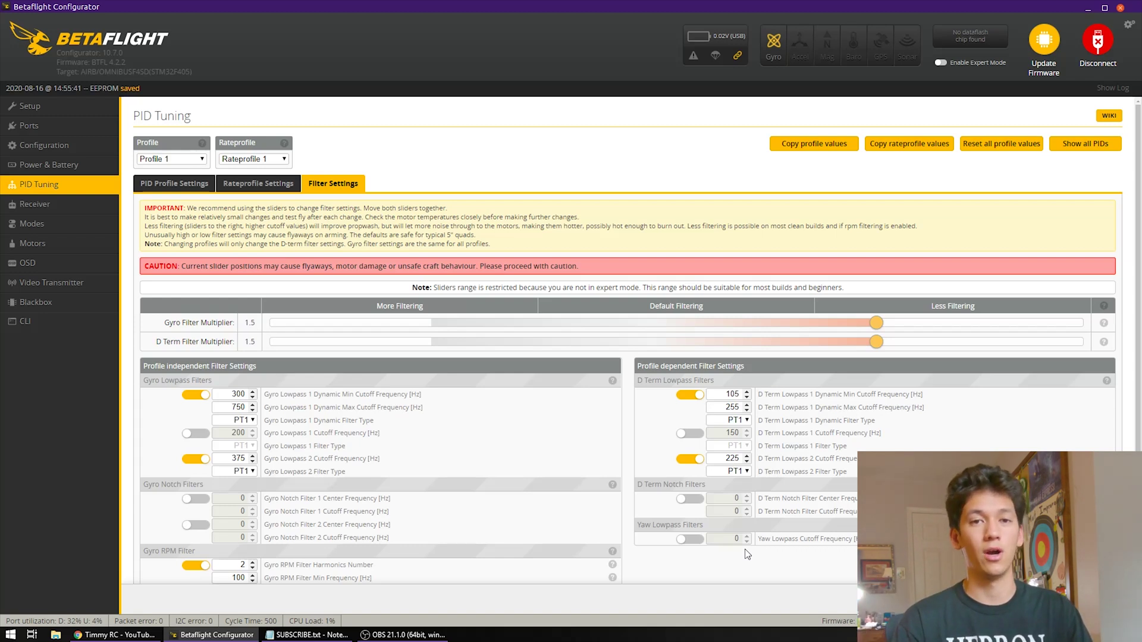
- Set the Auto Smoothness of the receiver's RC Smoothing to 0
{"action": "left_click", "coordinate": [42, 204]}
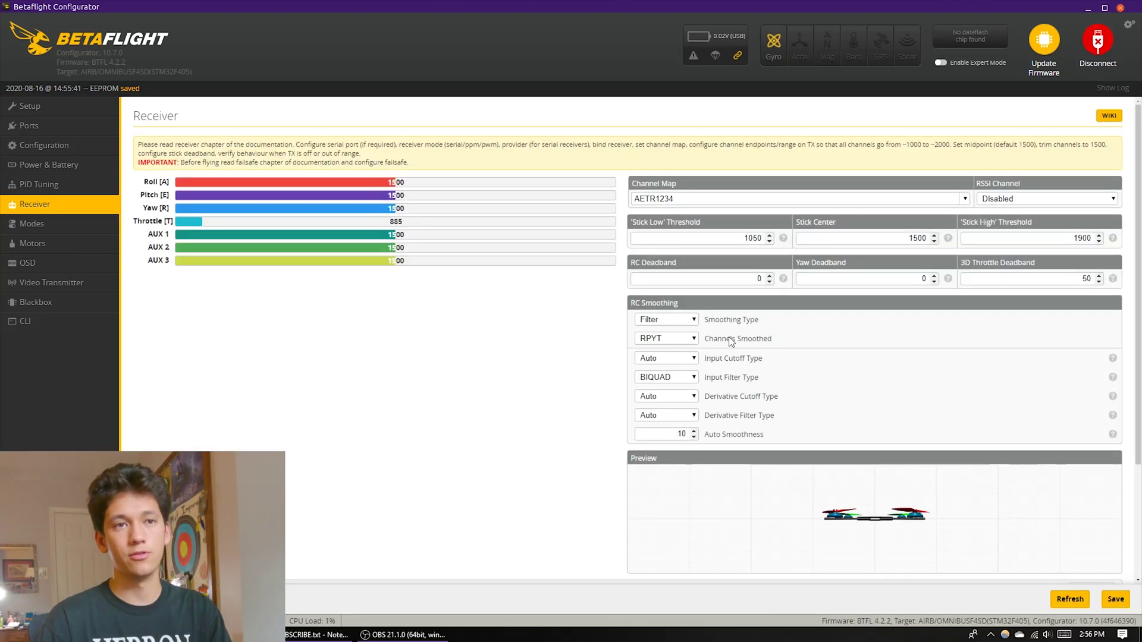
{"action": "left_click_drag", "start_coordinate": [632, 303], "coordinate": [694, 307]}
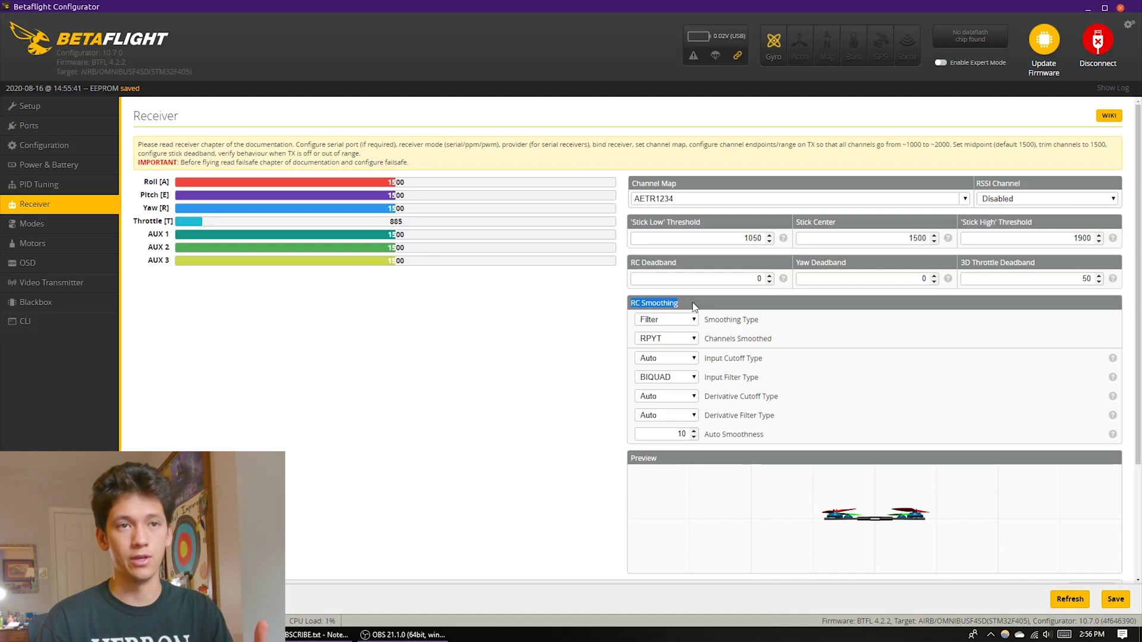
{"action": "left_click", "coordinate": [692, 307]}
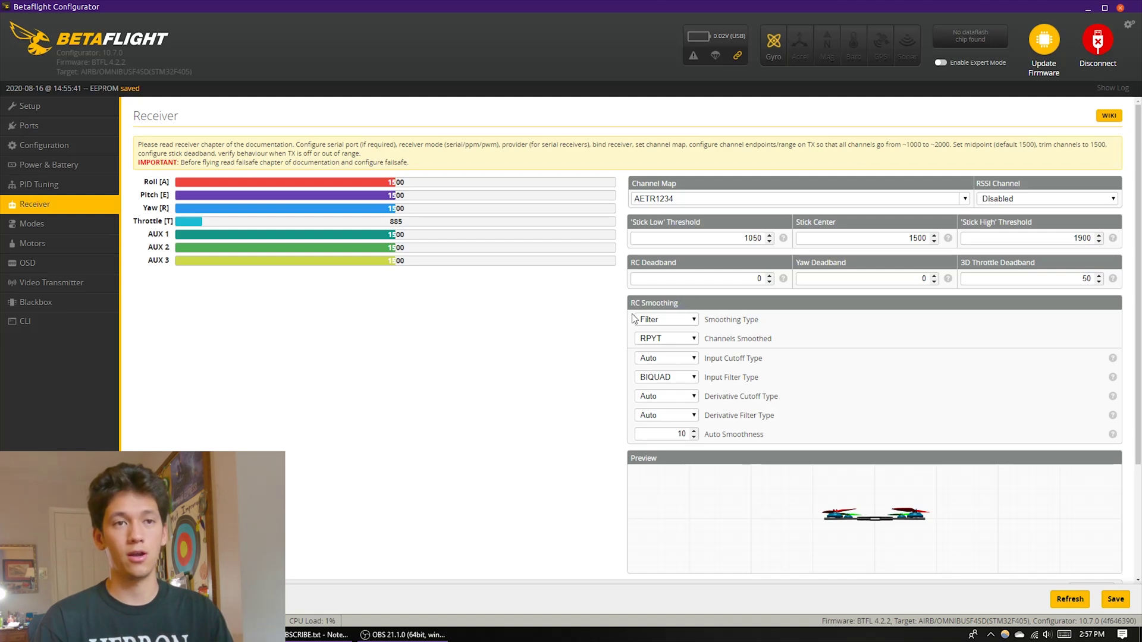
{"action": "left_click_drag", "start_coordinate": [635, 319], "coordinate": [630, 310]}
{"action": "left_click", "coordinate": [584, 355]}
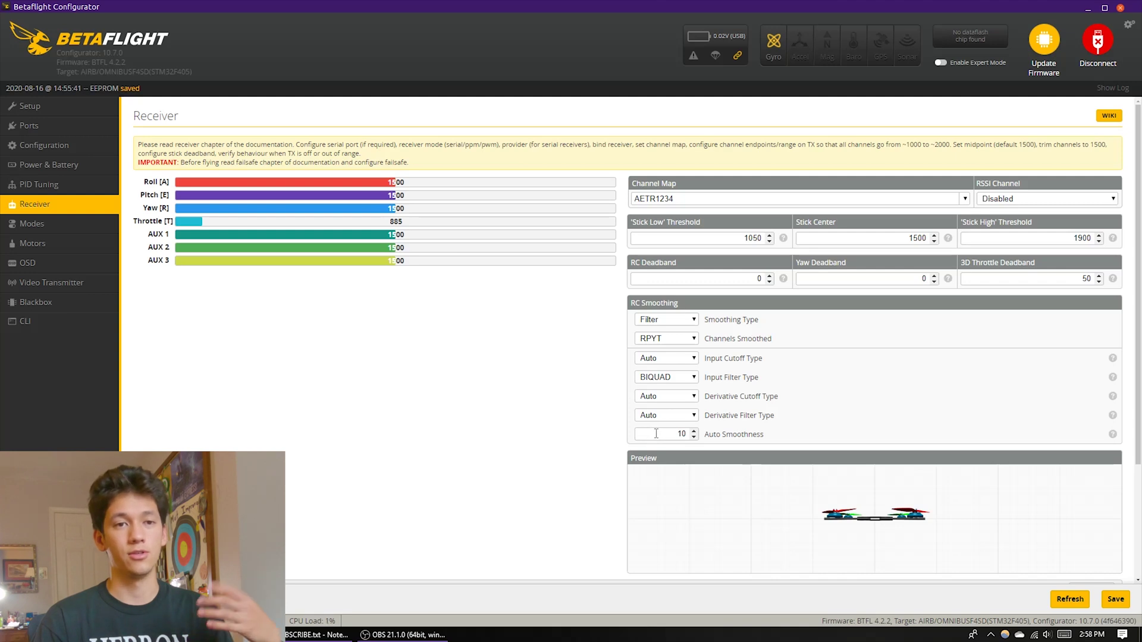
{"action": "left_click_drag", "start_coordinate": [656, 433], "coordinate": [724, 439]}
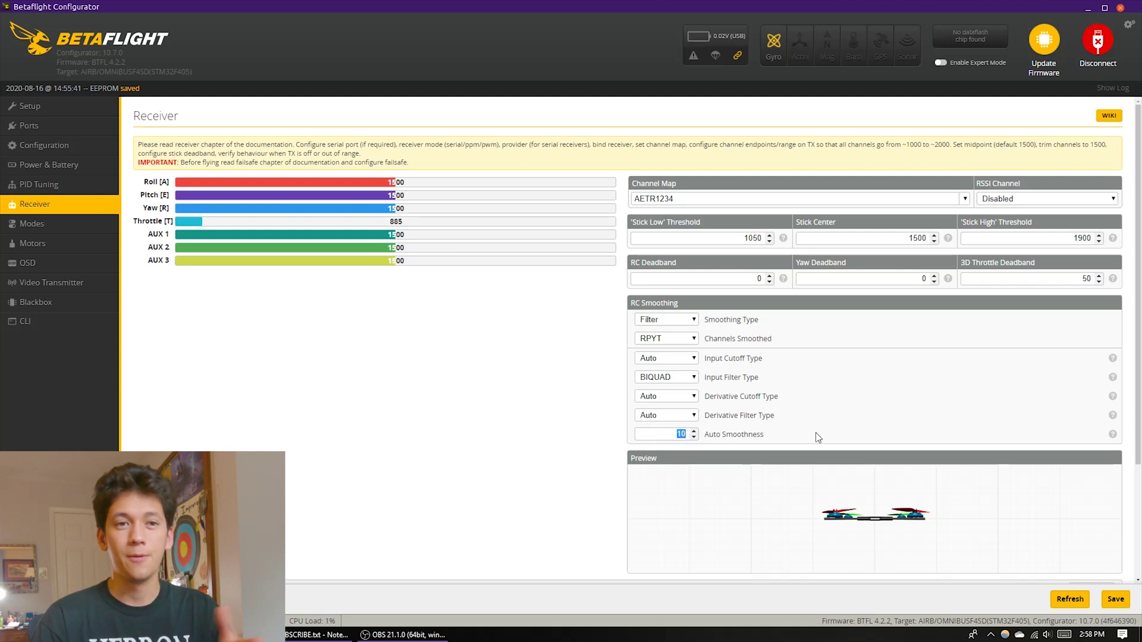
{"action": "type", "text": "0"}
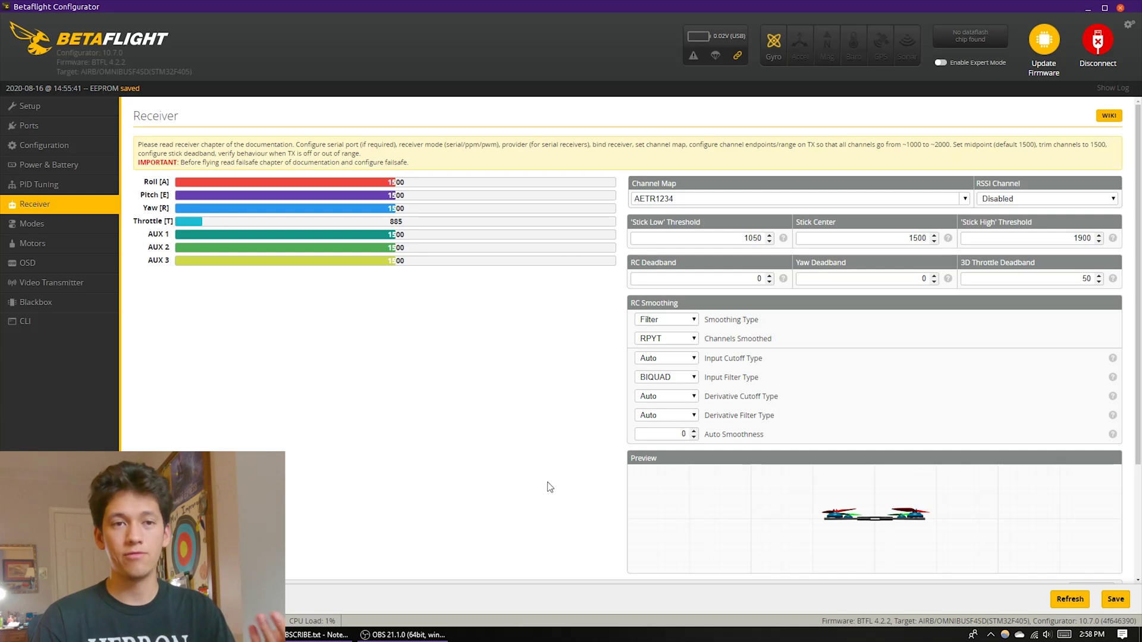
- Set the RC Smoothing Derivative Filter Type to Off and limit Channels Smoothed to T
{"action": "left_click", "coordinate": [682, 416]}
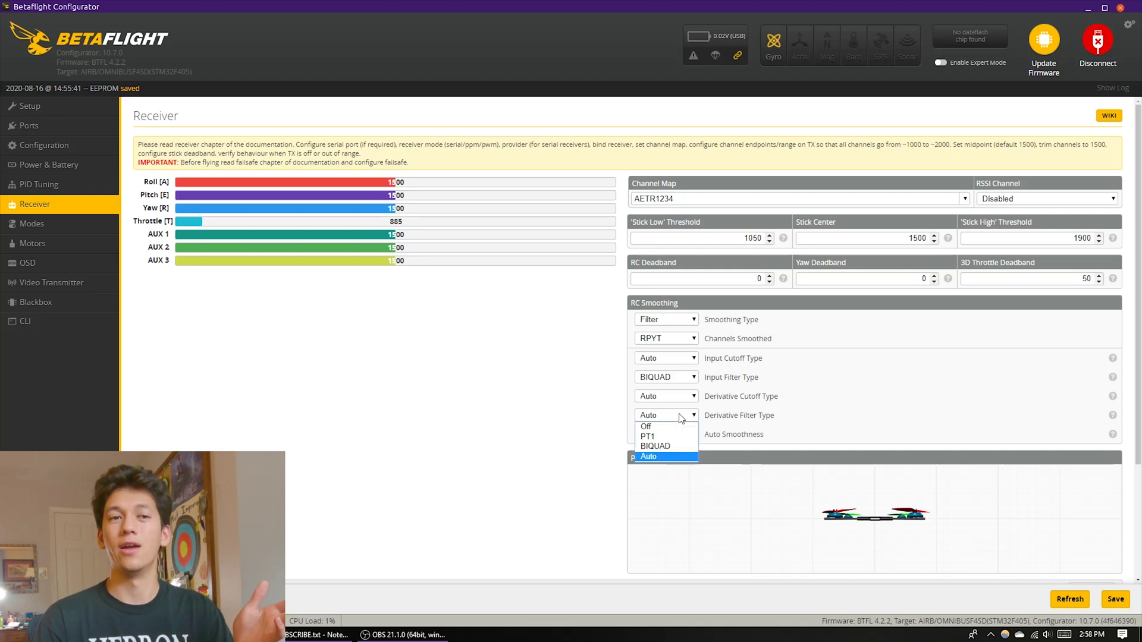
{"action": "left_click", "coordinate": [649, 429]}
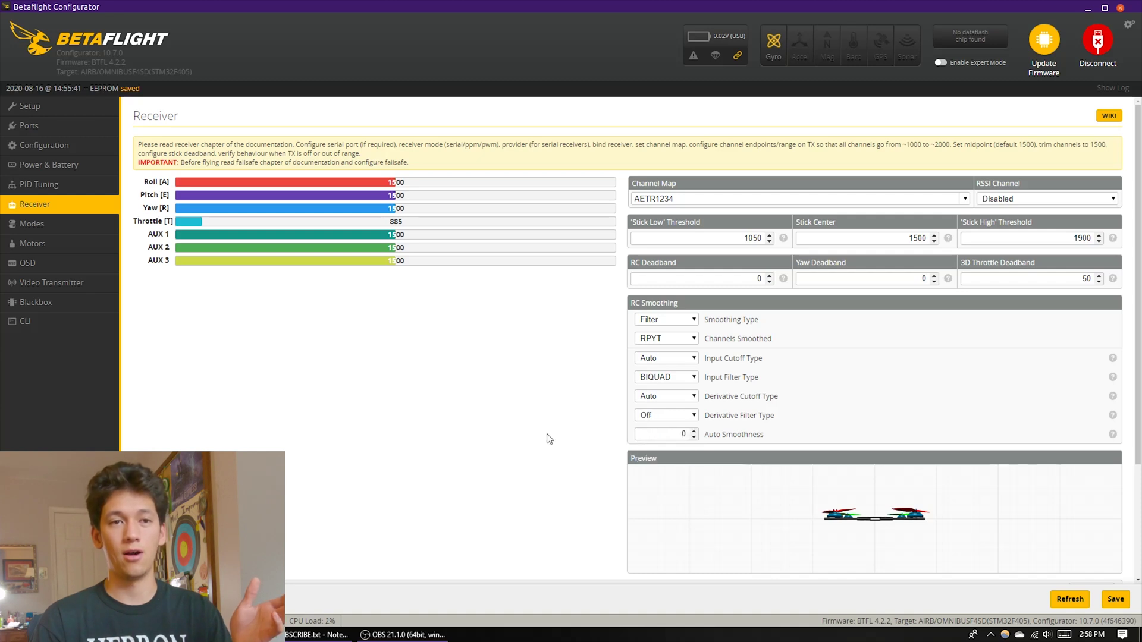
{"action": "left_click", "coordinate": [682, 340]}
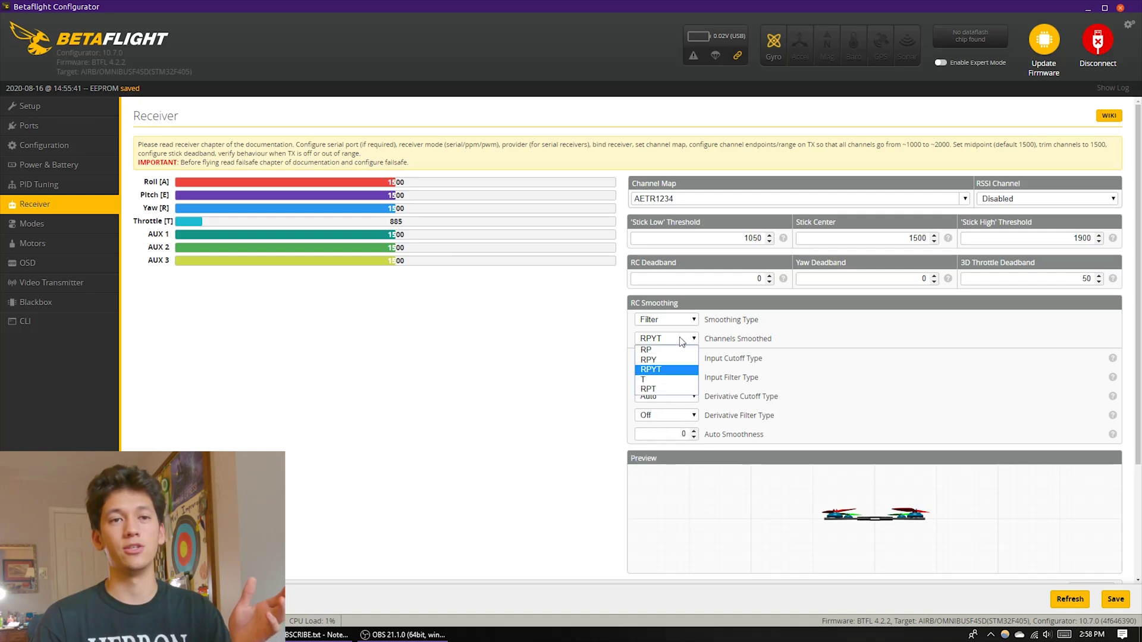
{"action": "left_click", "coordinate": [646, 380]}
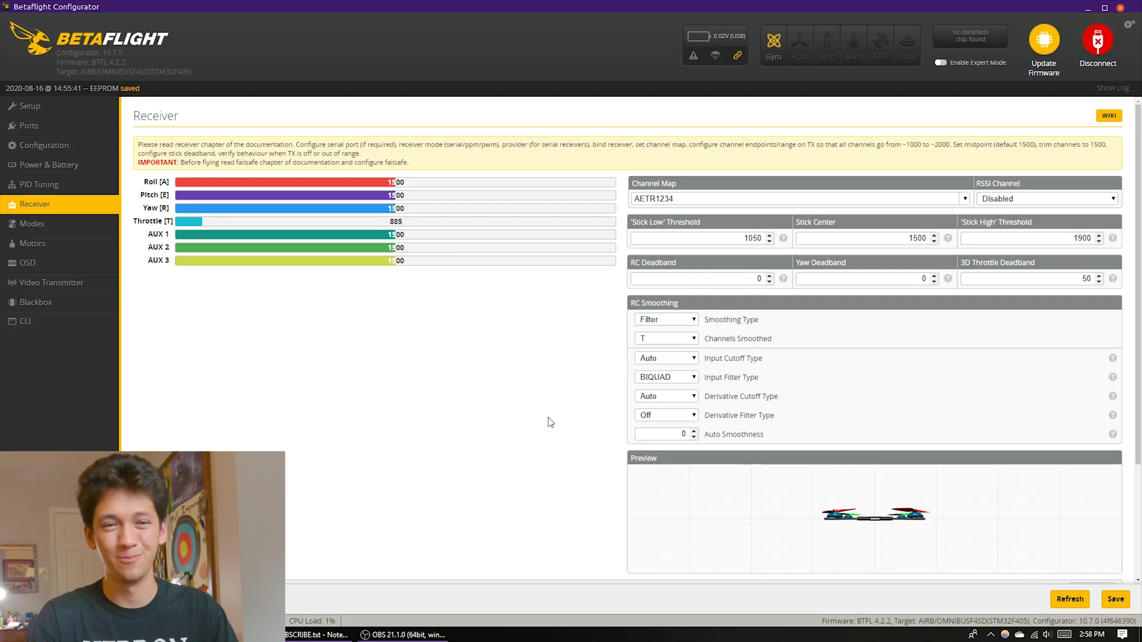